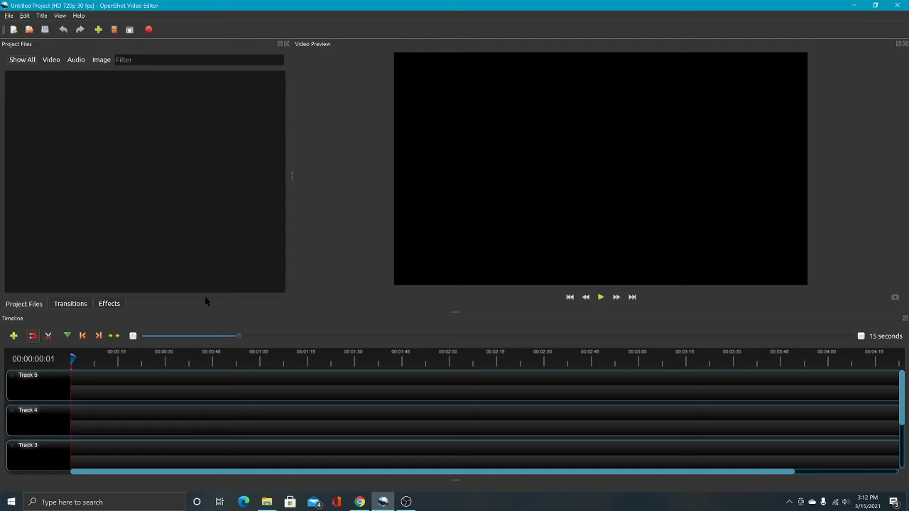
pyautogui.click(265, 503)
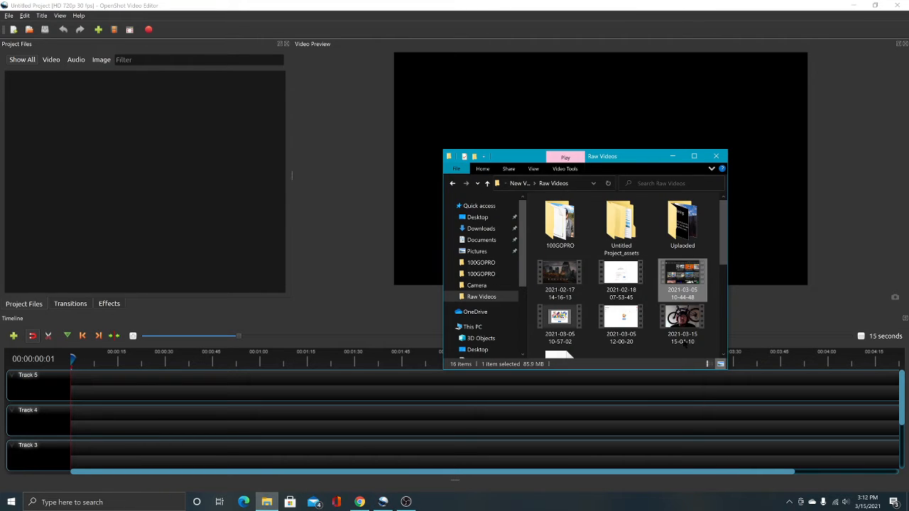
pyautogui.moveTo(107, 165); pyautogui.dragTo(107, 164)
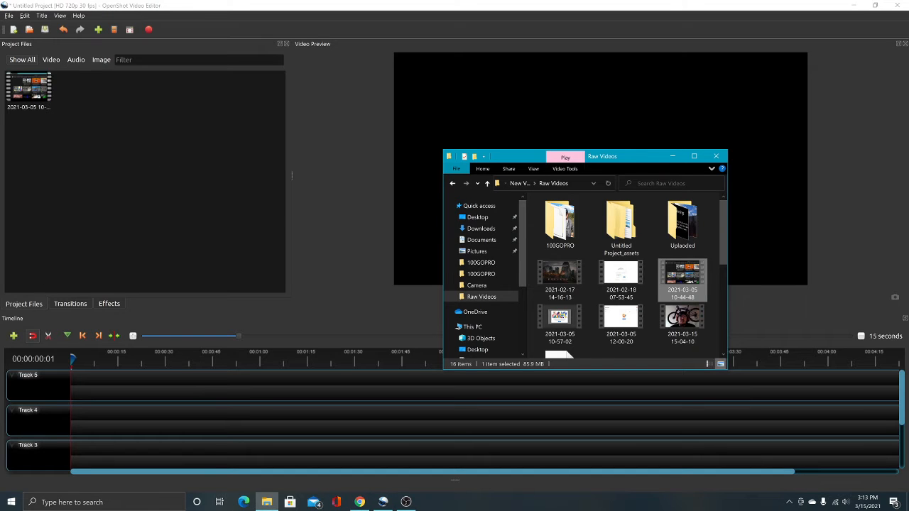
pyautogui.moveTo(140, 134); pyautogui.dragTo(140, 136)
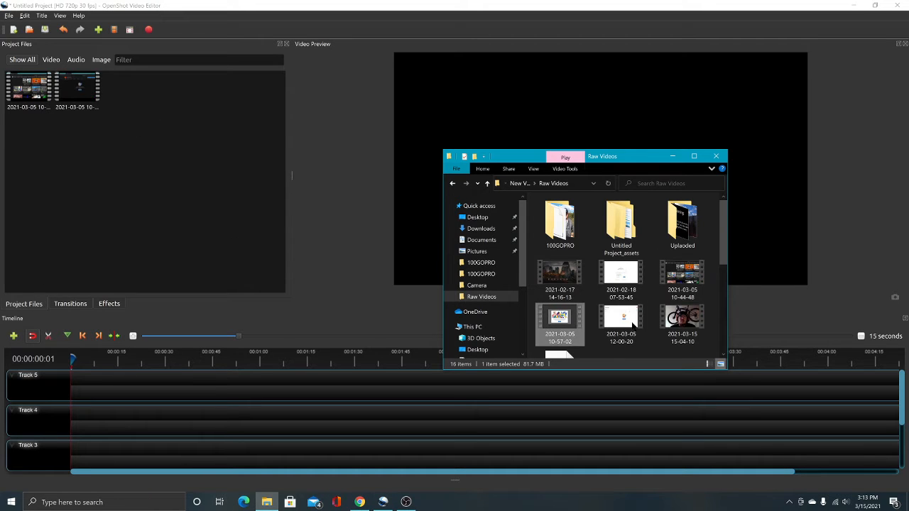
pyautogui.moveTo(625, 325); pyautogui.dragTo(133, 115)
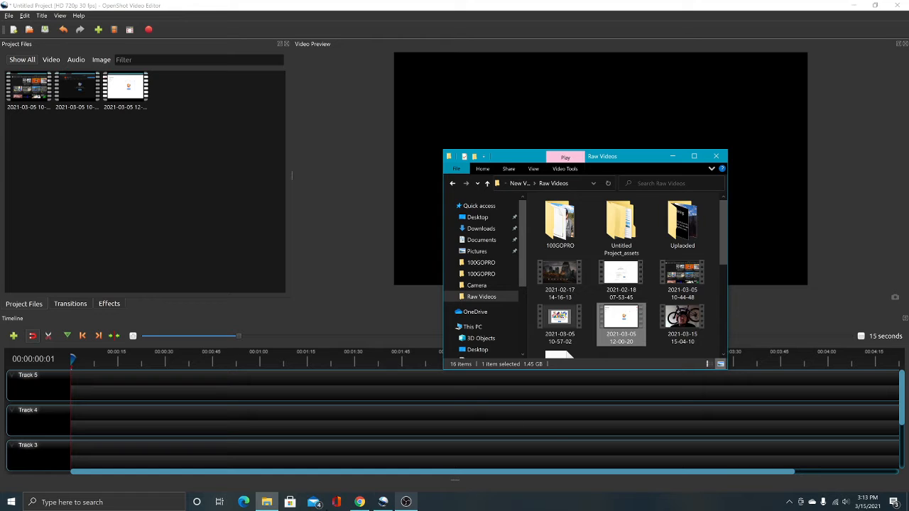
pyautogui.click(795, 310)
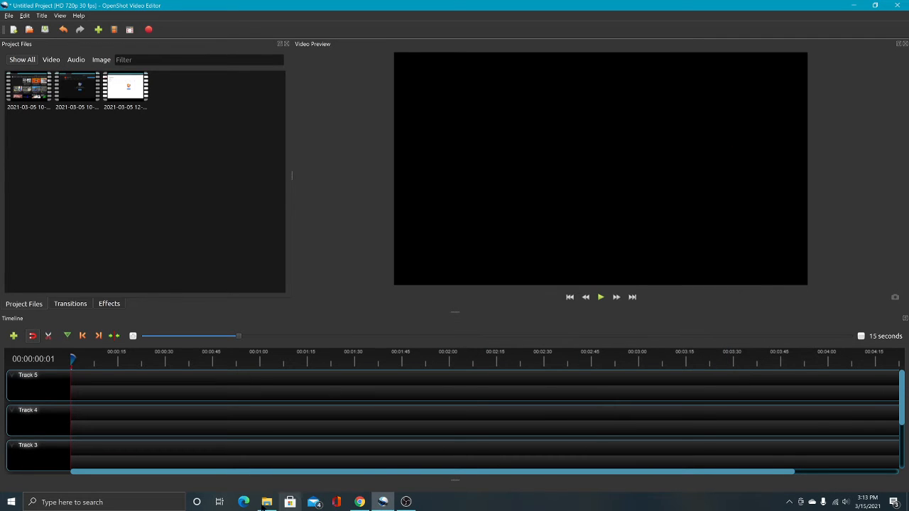
pyautogui.click(266, 502)
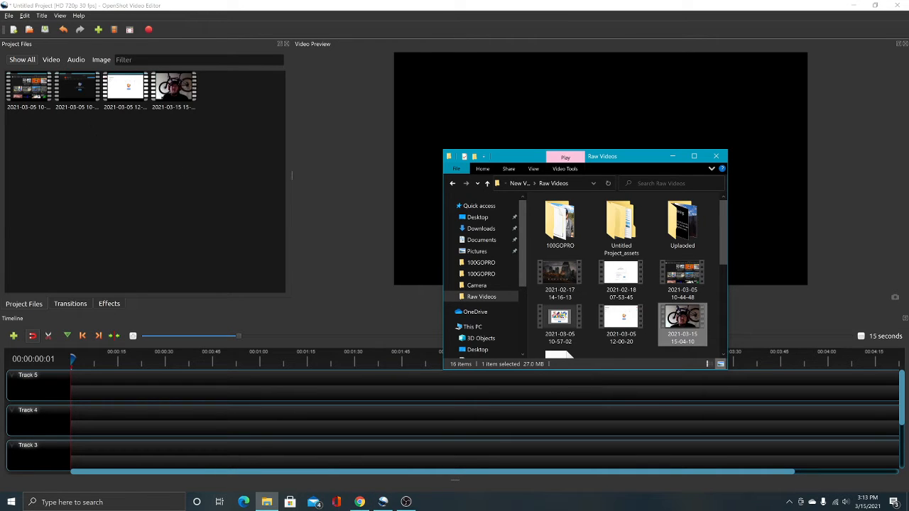
pyautogui.click(672, 157)
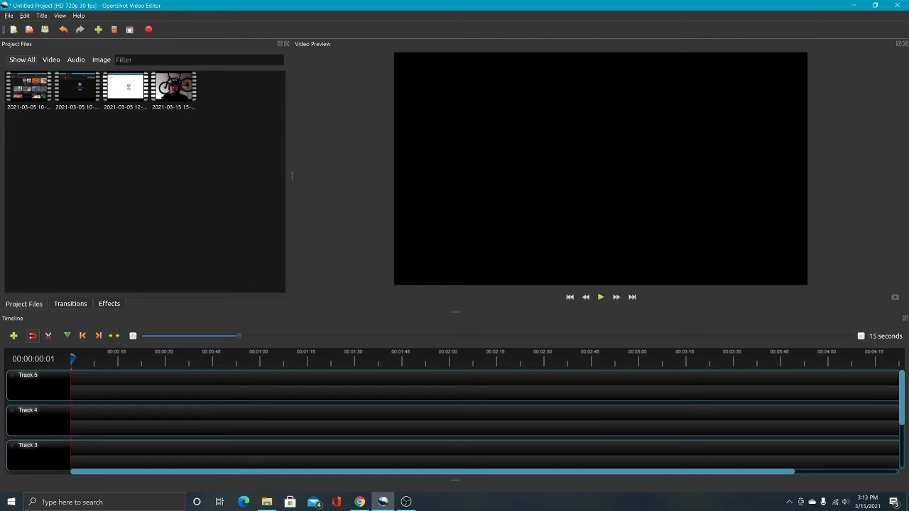
pyautogui.moveTo(174, 89); pyautogui.dragTo(43, 377)
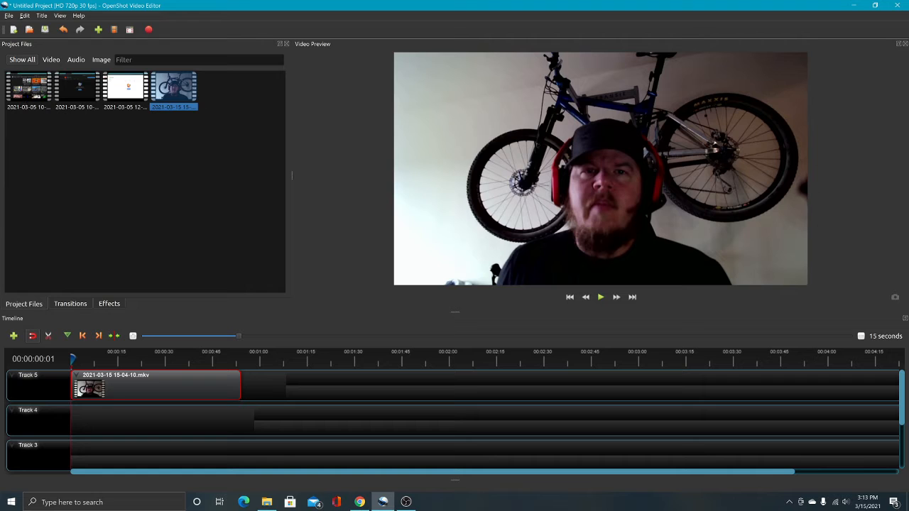
pyautogui.moveTo(29, 89); pyautogui.dragTo(241, 389)
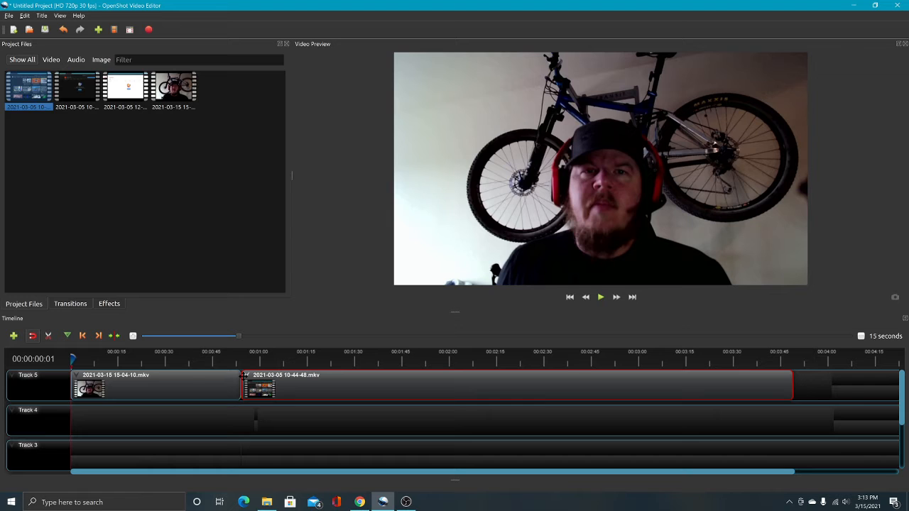
pyautogui.click(180, 383)
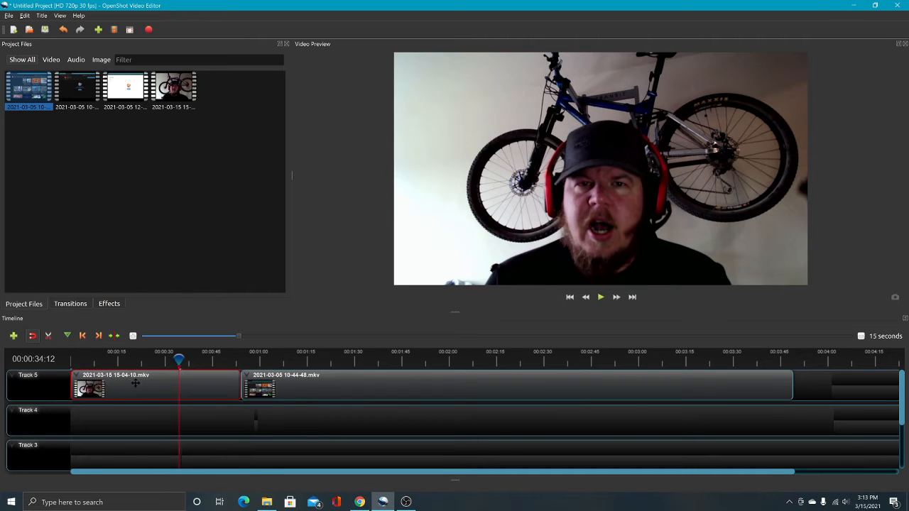
pyautogui.click(132, 384)
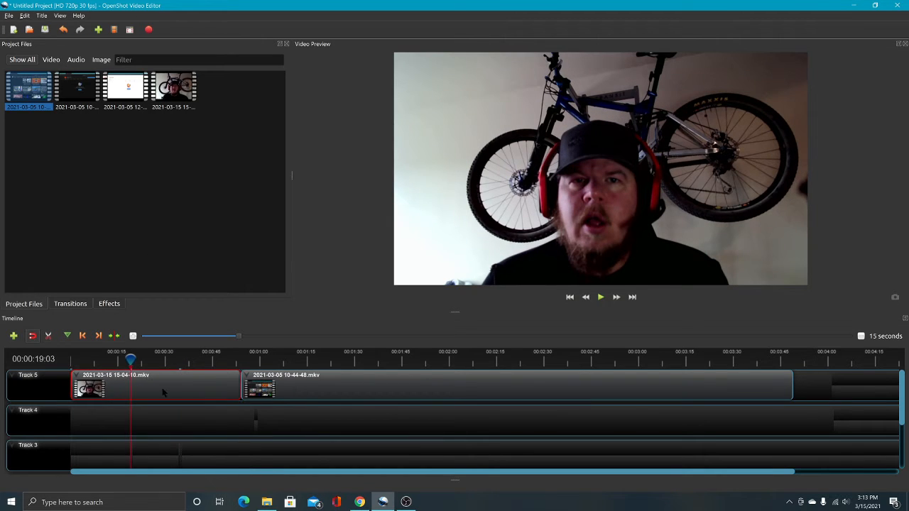
pyautogui.rightClick(163, 392)
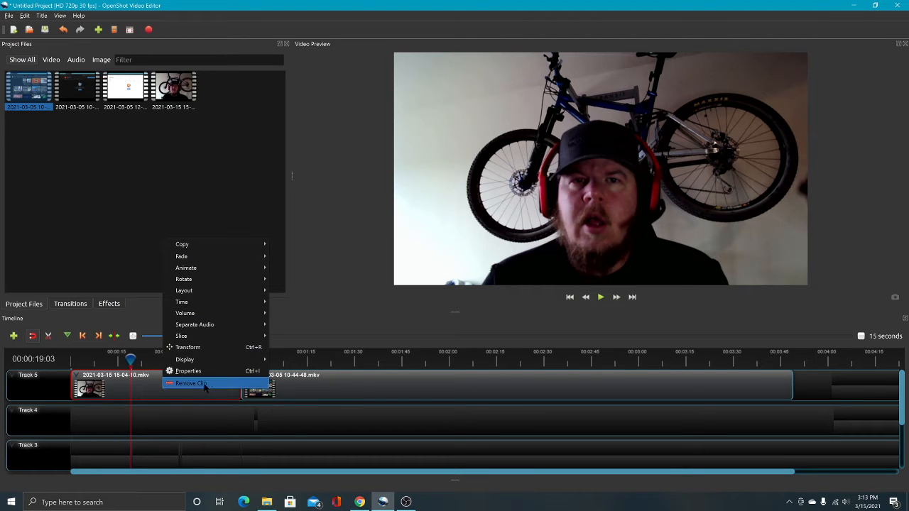
pyautogui.click(205, 384)
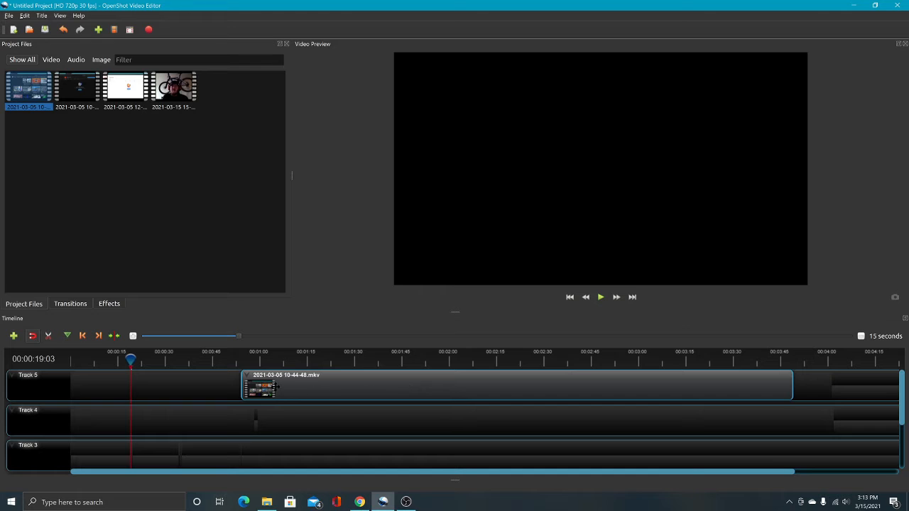
pyautogui.moveTo(277, 386); pyautogui.dragTo(127, 389)
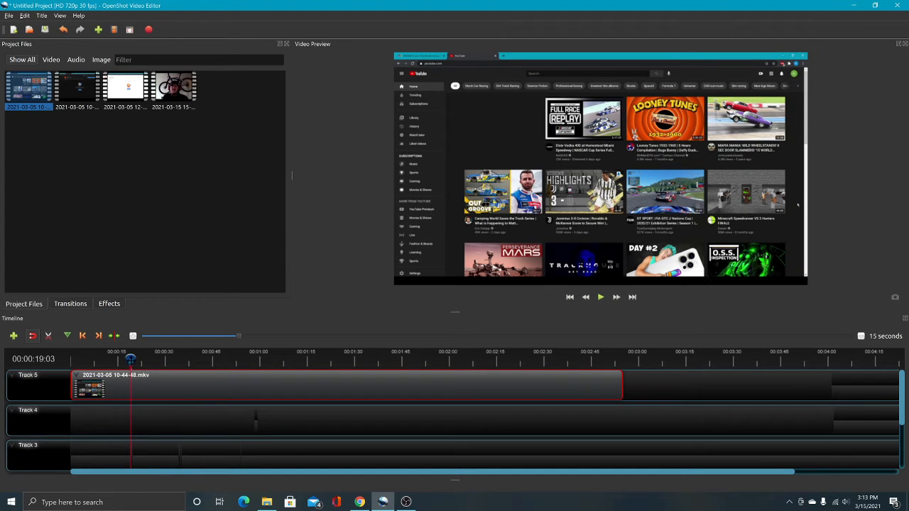
pyautogui.click(335, 363)
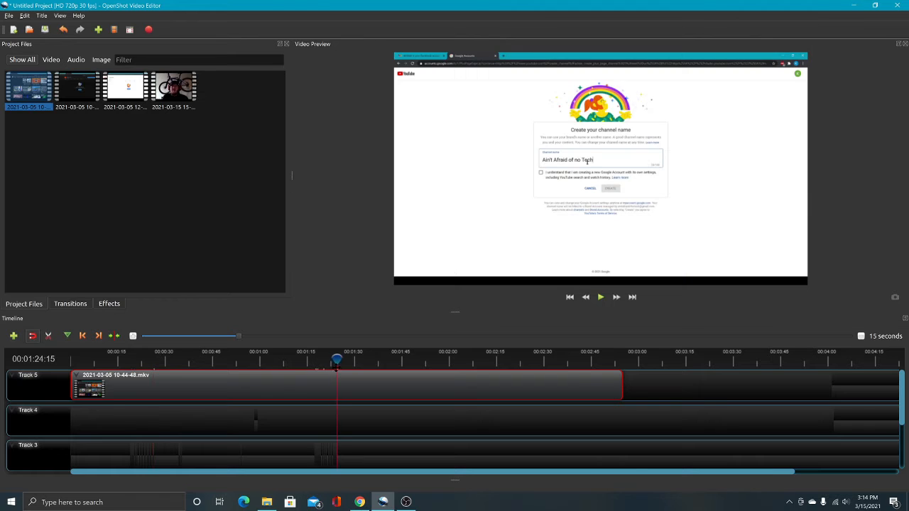
pyautogui.click(229, 358)
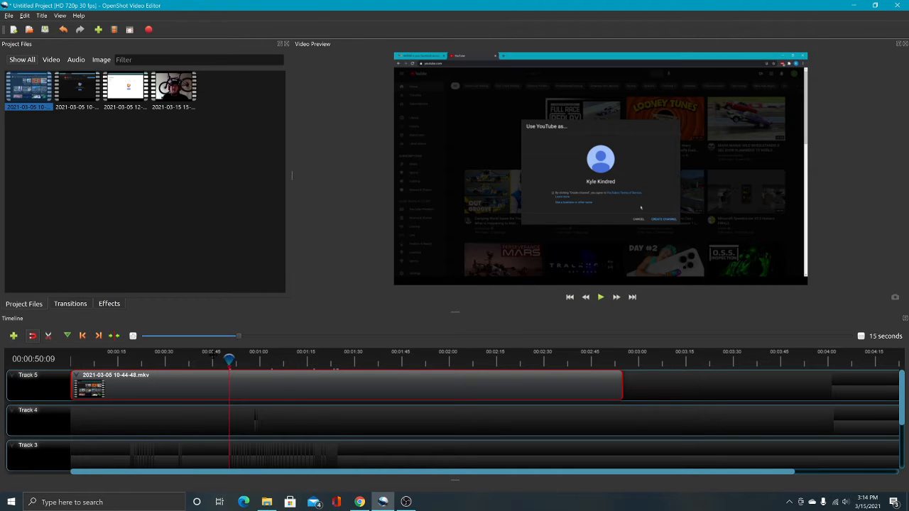
pyautogui.click(115, 359)
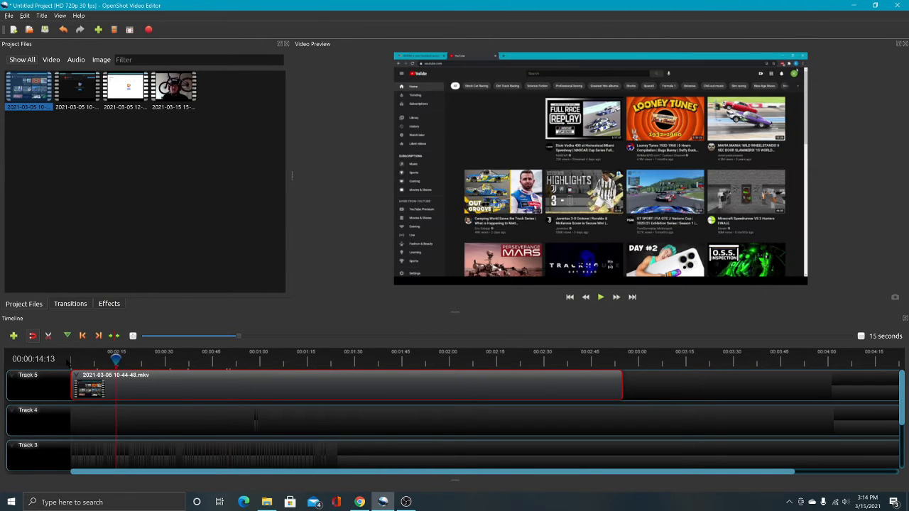
pyautogui.click(362, 362)
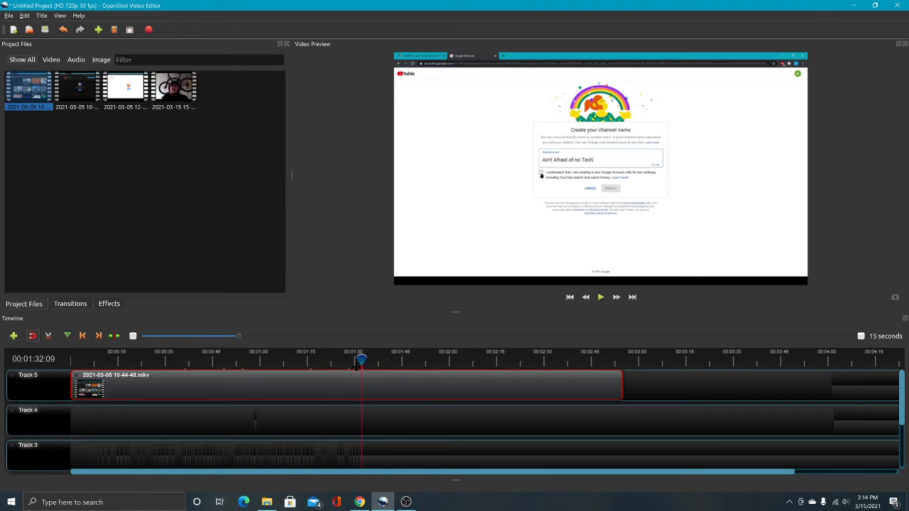
pyautogui.click(428, 359)
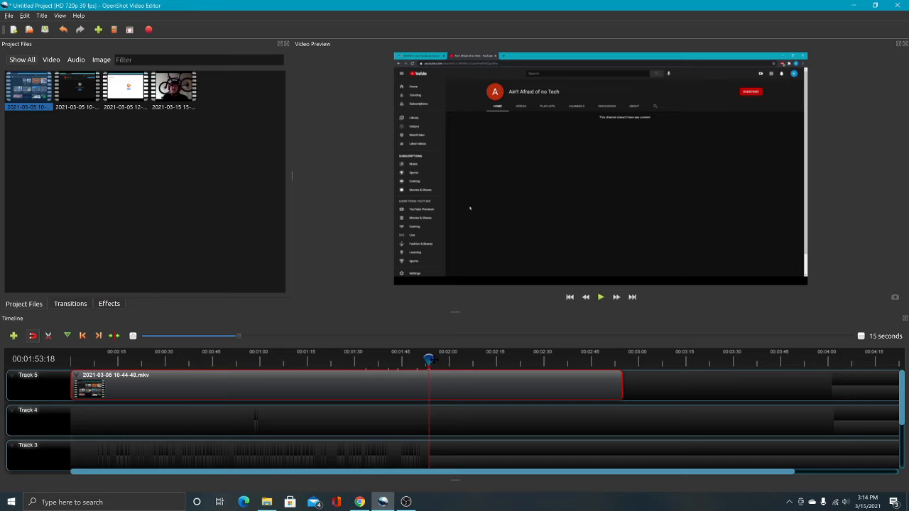
pyautogui.moveTo(428, 359); pyautogui.dragTo(447, 359)
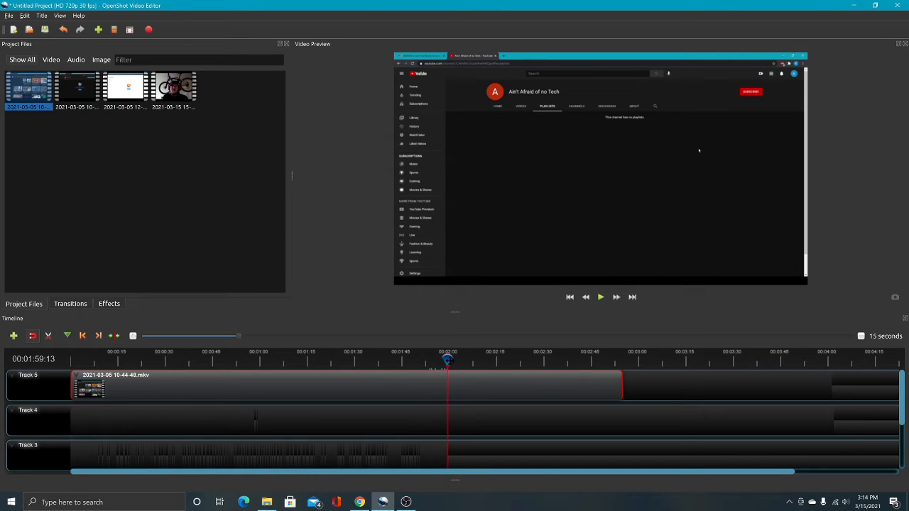
pyautogui.moveTo(446, 359); pyautogui.dragTo(450, 359)
pyautogui.click(449, 359)
pyautogui.moveTo(449, 360); pyautogui.dragTo(449, 360)
pyautogui.click(449, 360)
pyautogui.moveTo(621, 387); pyautogui.dragTo(561, 387)
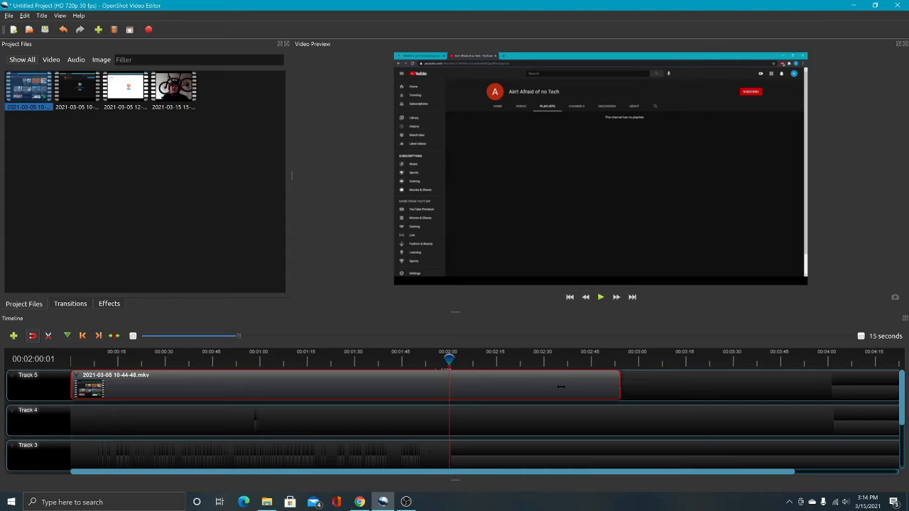
pyautogui.moveTo(490, 389); pyautogui.dragTo(451, 389)
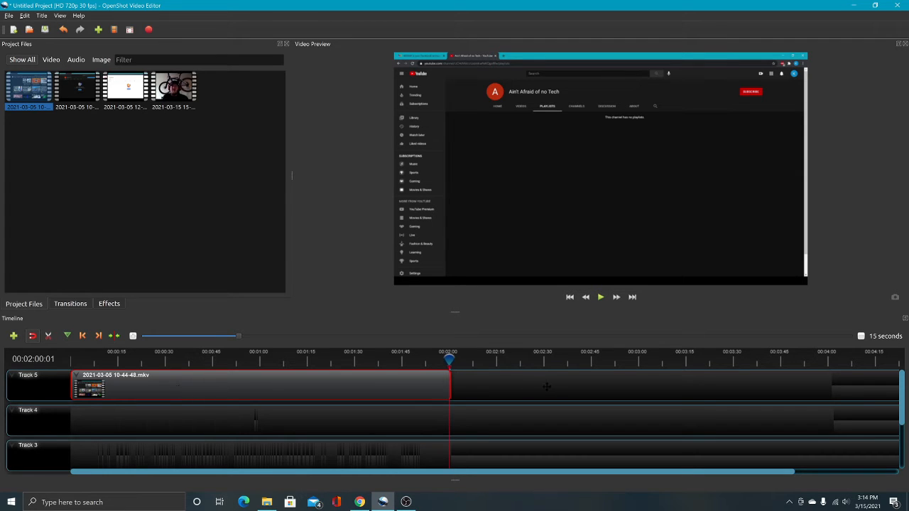
pyautogui.moveTo(192, 389); pyautogui.dragTo(559, 386)
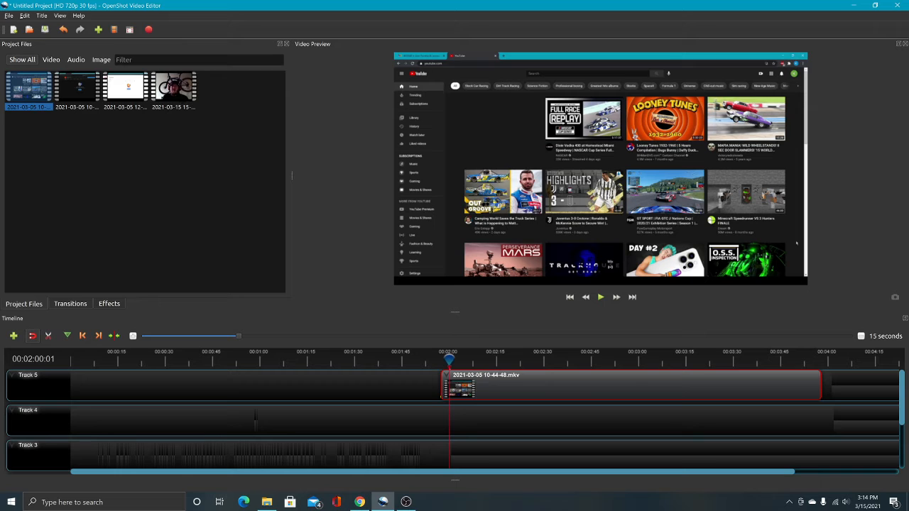
pyautogui.moveTo(172, 91); pyautogui.dragTo(64, 381)
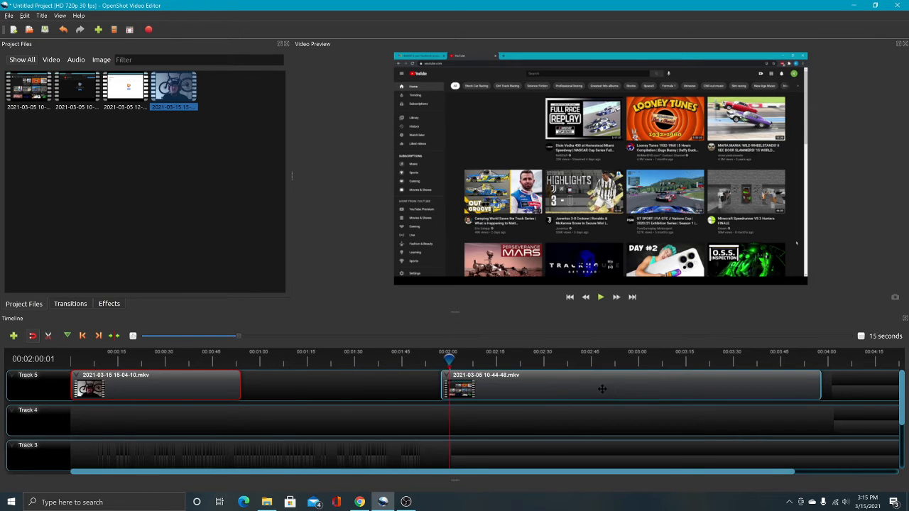
pyautogui.moveTo(601, 385); pyautogui.dragTo(420, 376)
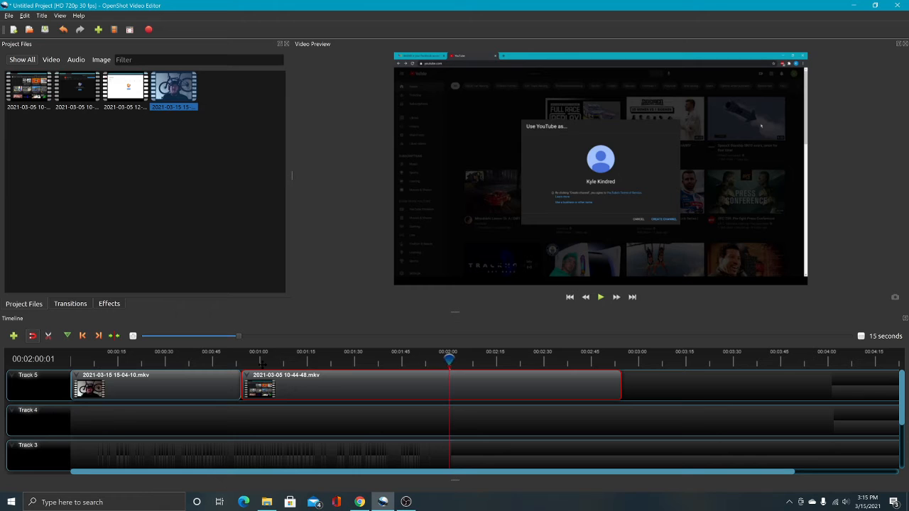
# Preview the join between the two Track 5 clips by playing from about 00:00:52, and pause at the join.
pyautogui.click(239, 364)
pyautogui.click(236, 361)
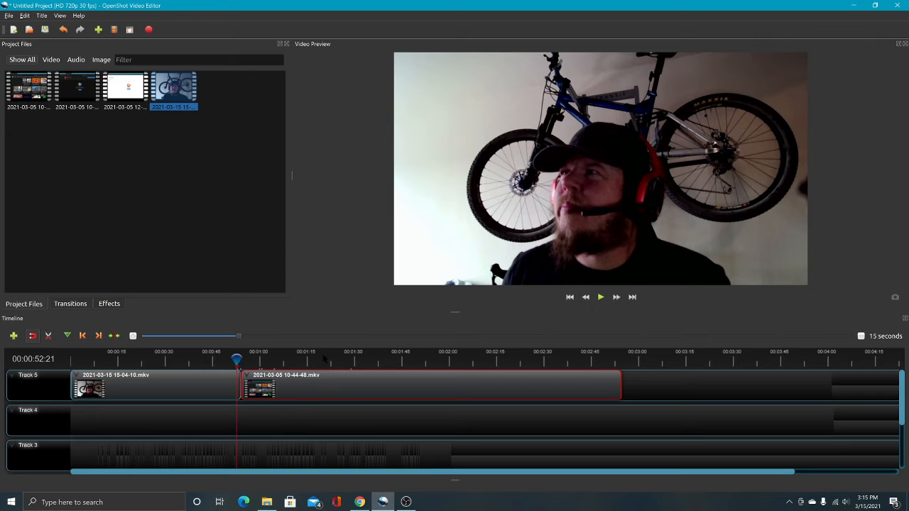
pyautogui.moveTo(236, 361); pyautogui.dragTo(239, 361)
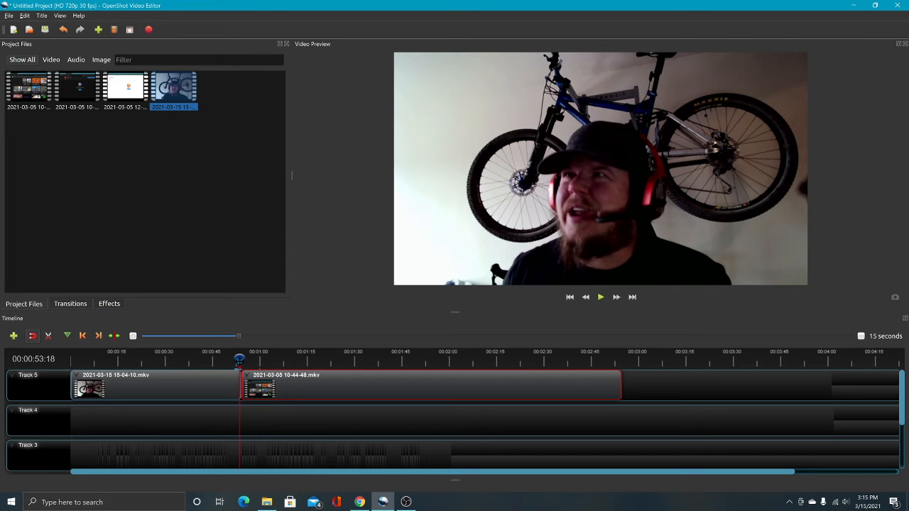
pyautogui.moveTo(238, 361); pyautogui.dragTo(235, 361)
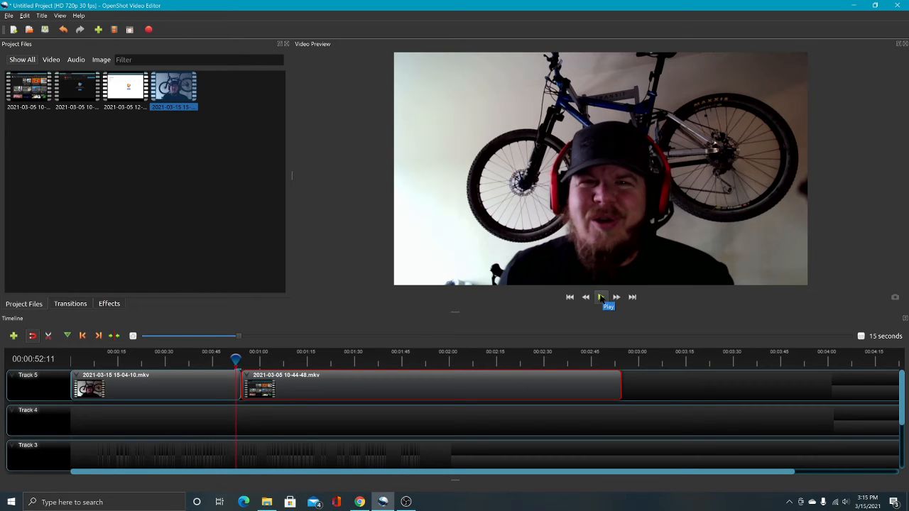
pyautogui.click(600, 297)
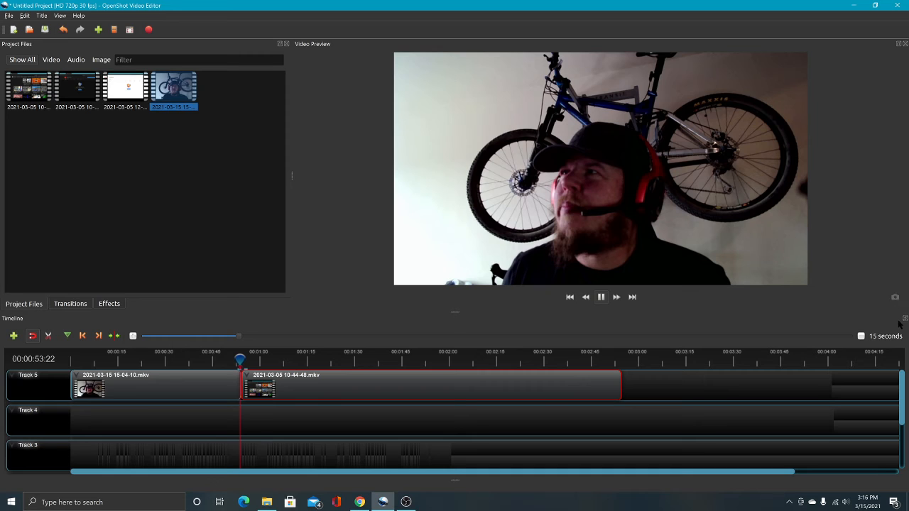
pyautogui.rightClick(217, 388)
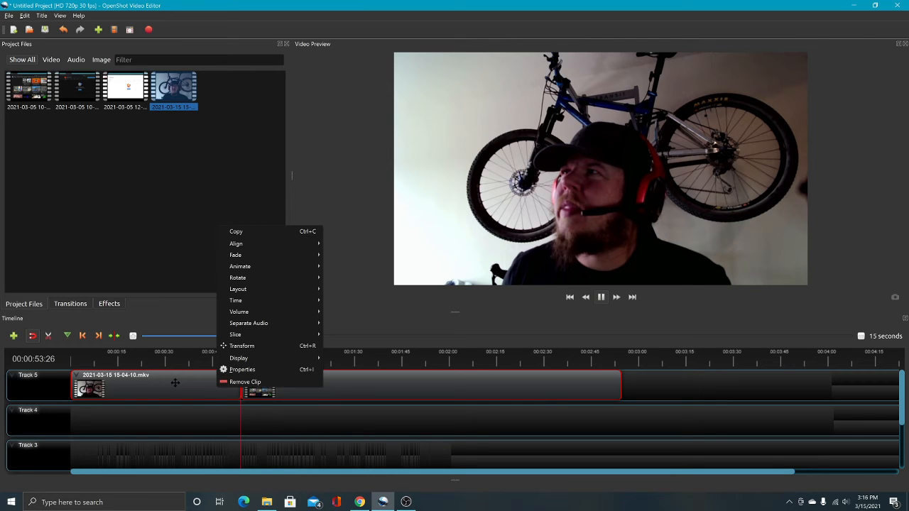
pyautogui.click(165, 387)
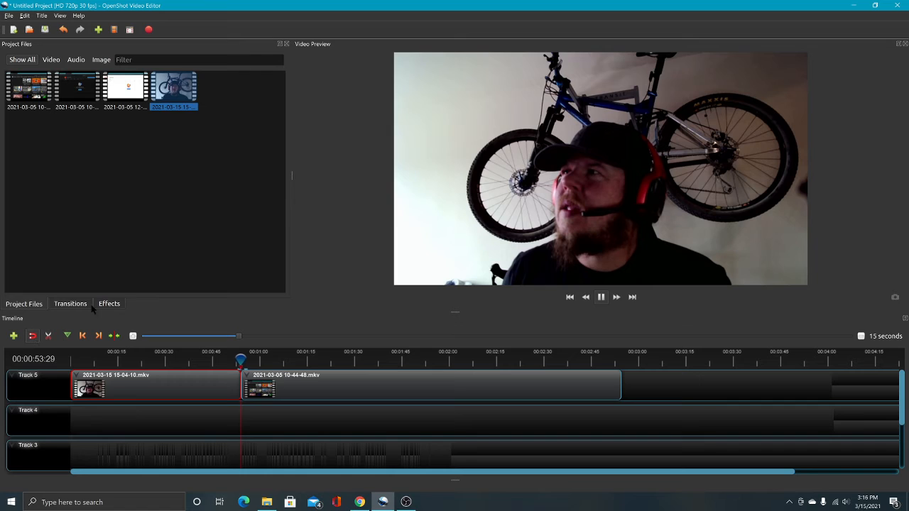
pyautogui.click(601, 298)
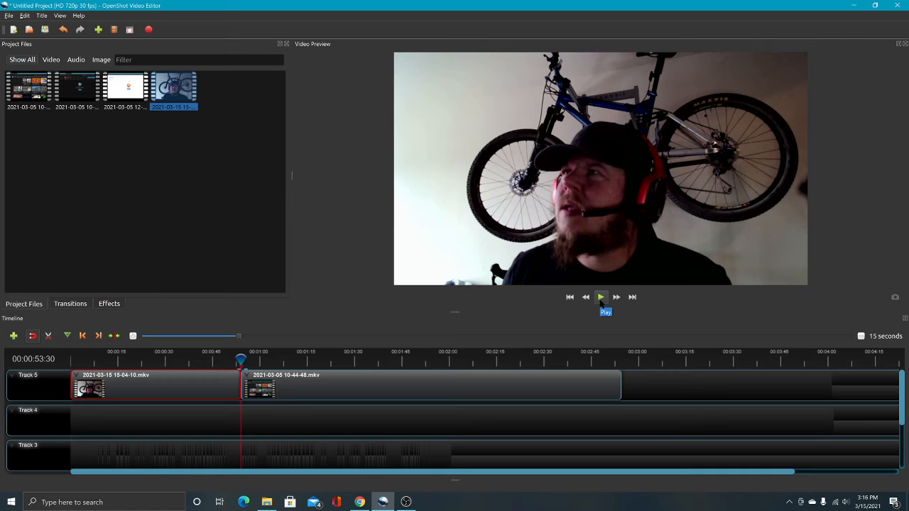
# Play across the join into the second clip, check it at about 00:01:03, and return the playhead to about 00:00:27.
pyautogui.click(601, 301)
pyautogui.click(600, 299)
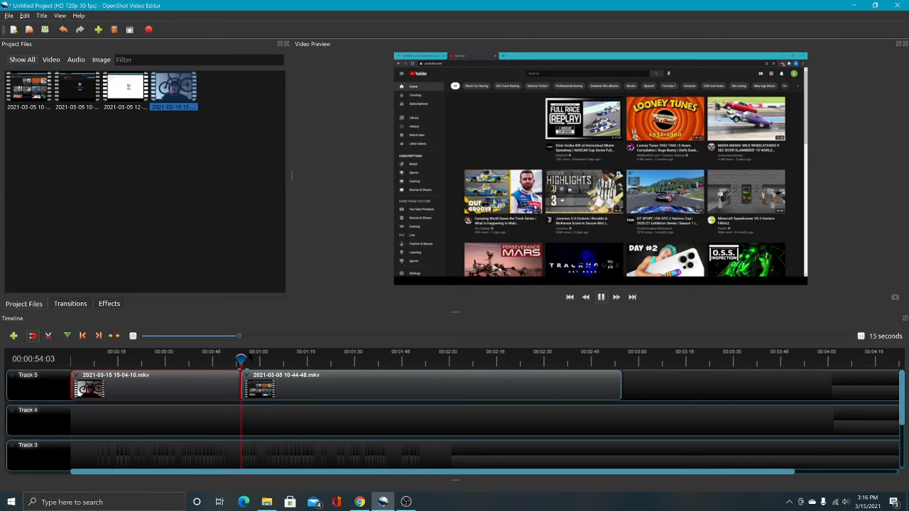
pyautogui.click(270, 360)
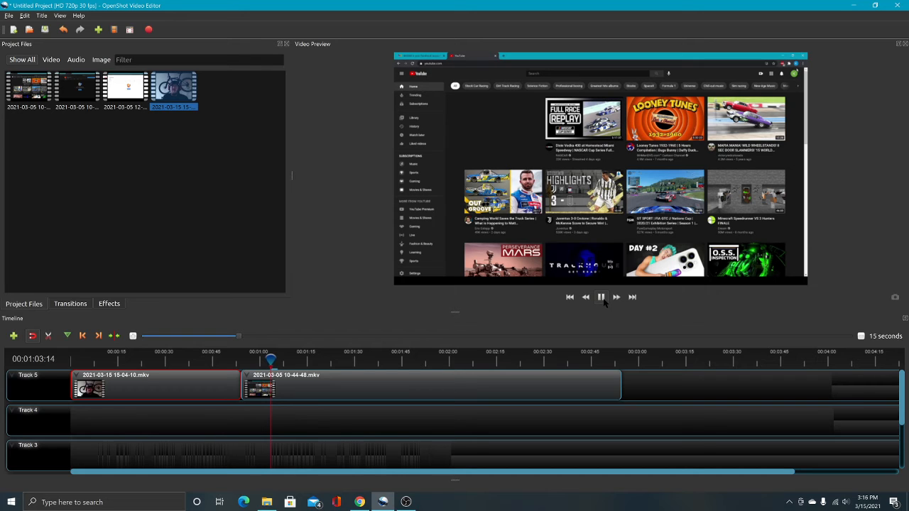
pyautogui.click(601, 298)
pyautogui.click(156, 358)
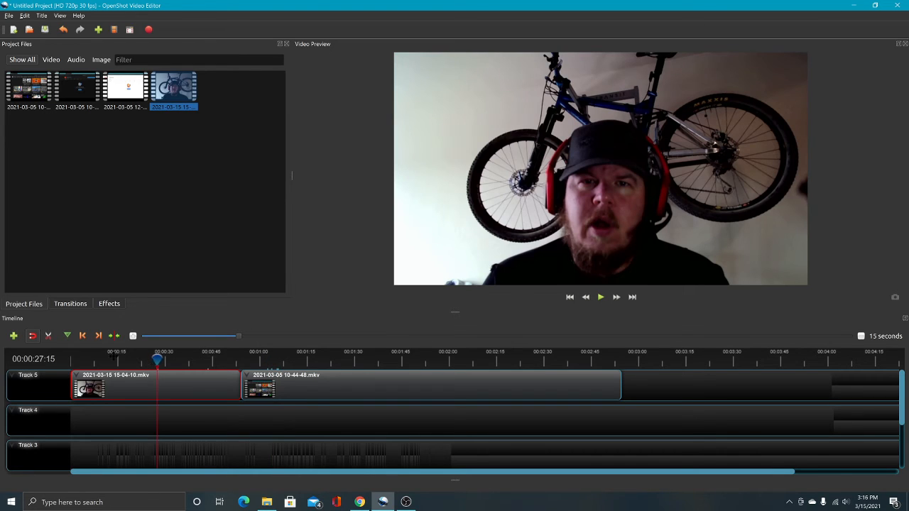
# Scrub through the first Track 5 clip to about 00:00:48, and move the playhead to about 00:00:53, just before the join.
pyautogui.click(62, 360)
pyautogui.moveTo(74, 359); pyautogui.dragTo(222, 362)
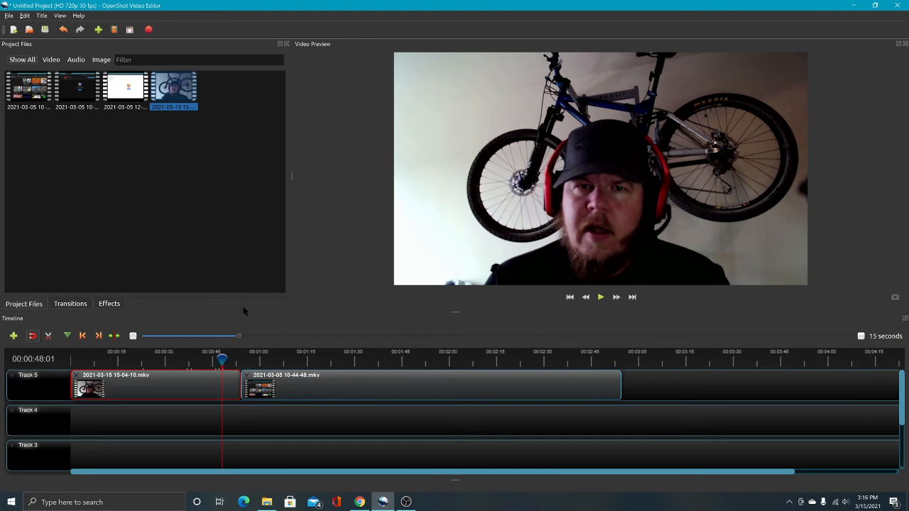
pyautogui.moveTo(222, 361)
pyautogui.mouseDown()
pyautogui.moveTo(260, 360)
pyautogui.moveTo(237, 360)
pyautogui.mouseUp()
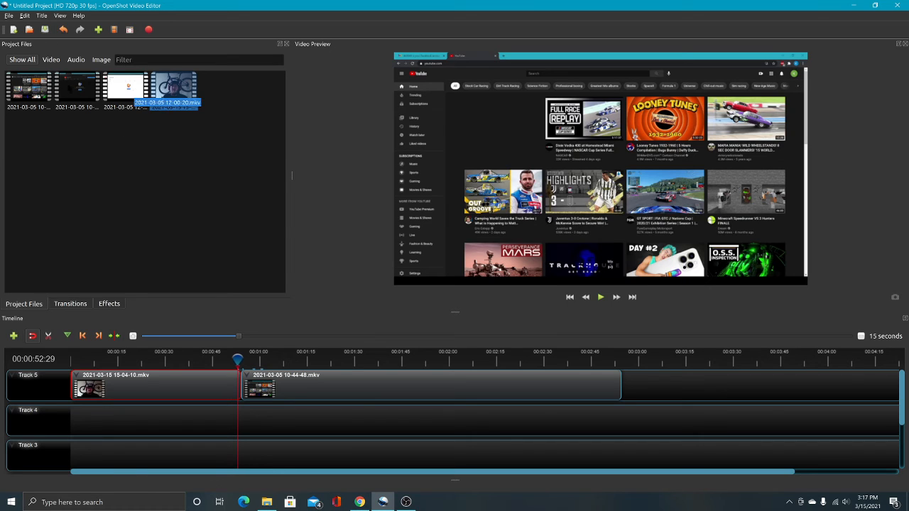
pyautogui.moveTo(77, 88); pyautogui.dragTo(622, 387)
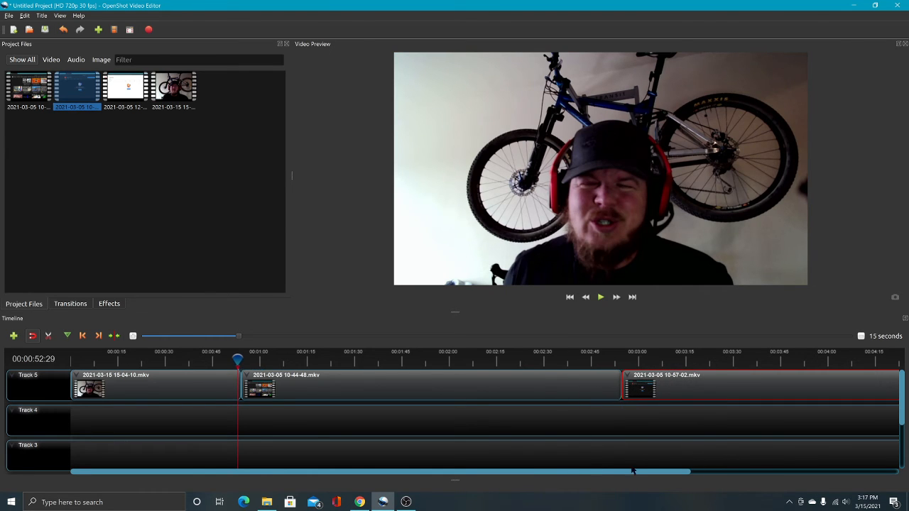
pyautogui.moveTo(633, 471); pyautogui.dragTo(834, 459)
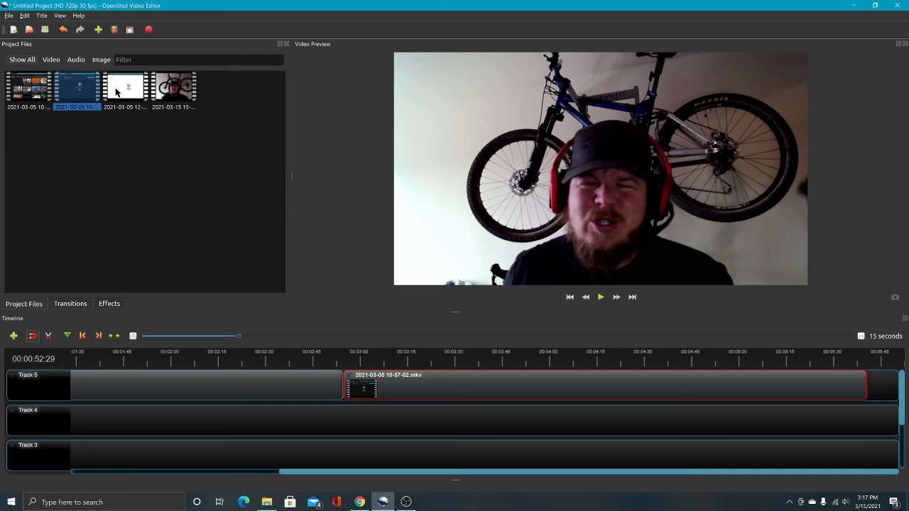
pyautogui.moveTo(125, 93); pyautogui.dragTo(870, 388)
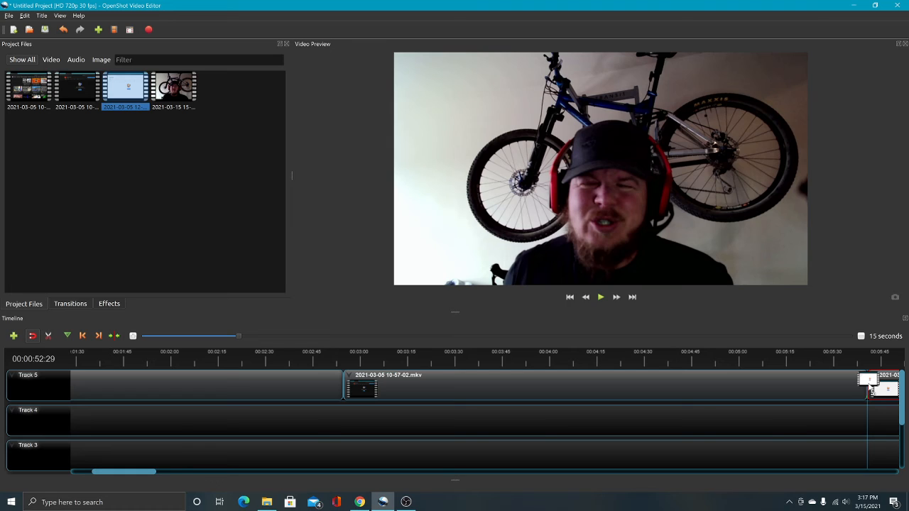
pyautogui.moveTo(870, 388); pyautogui.dragTo(871, 387)
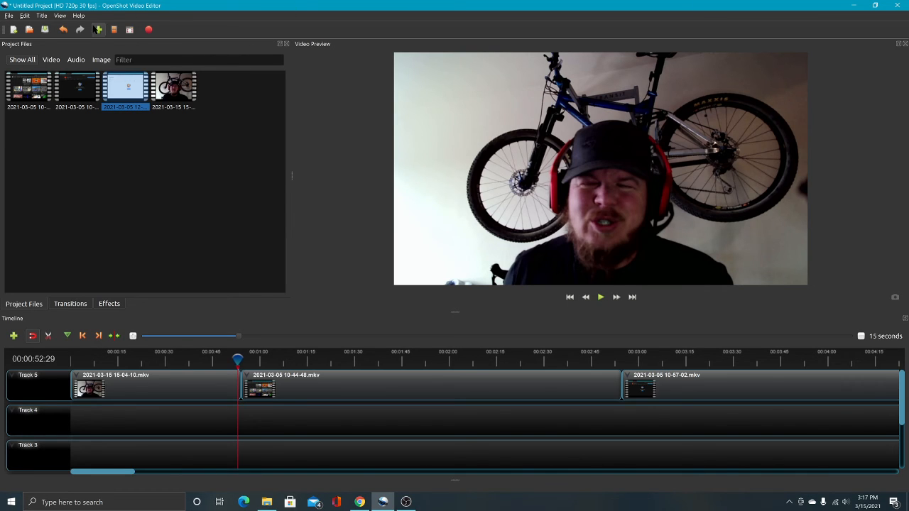
# Set up a video export with the file name youtube Menus and D:/Raw Videos as the destination folder.
pyautogui.click(148, 30)
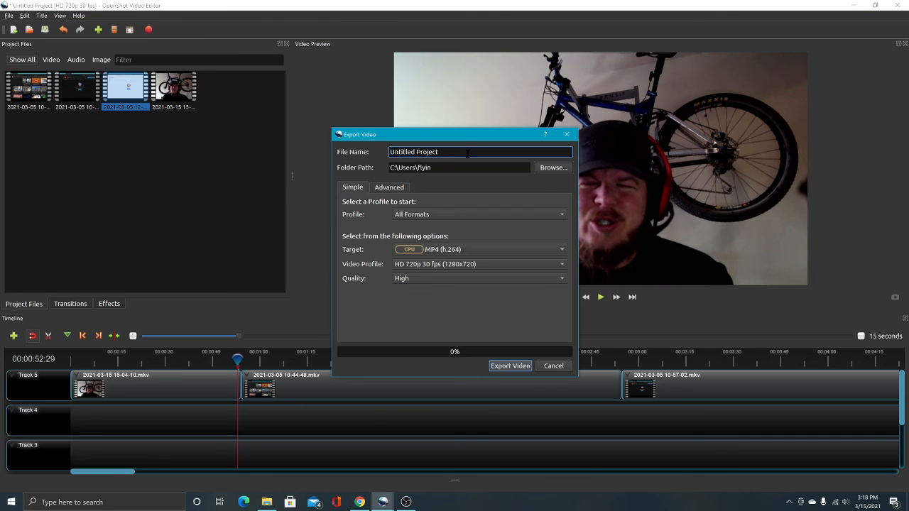
pyautogui.moveTo(446, 152); pyautogui.dragTo(369, 155)
pyautogui.write('youtube Menus')
pyautogui.click(553, 168)
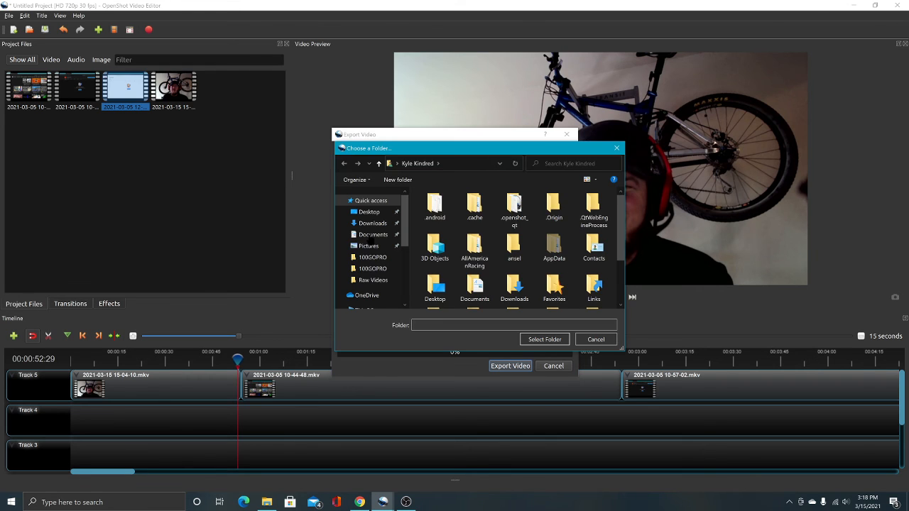
pyautogui.click(379, 280)
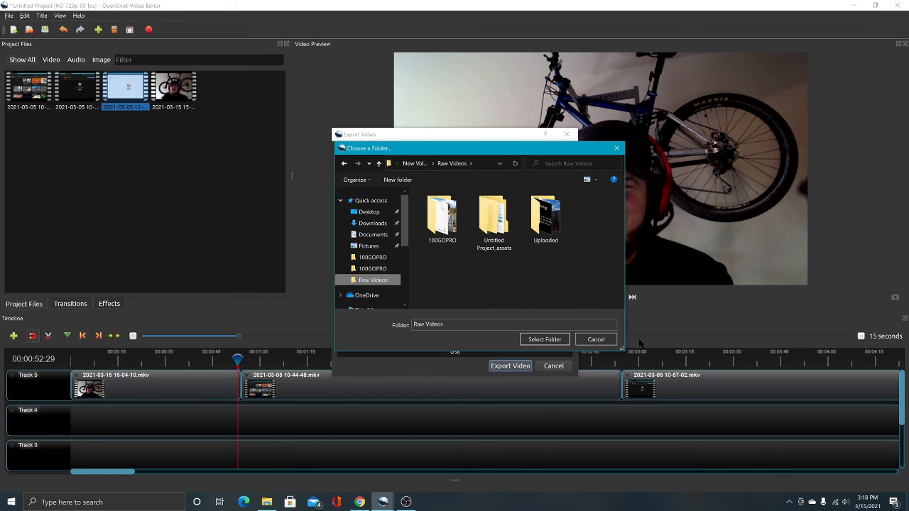
pyautogui.click(544, 339)
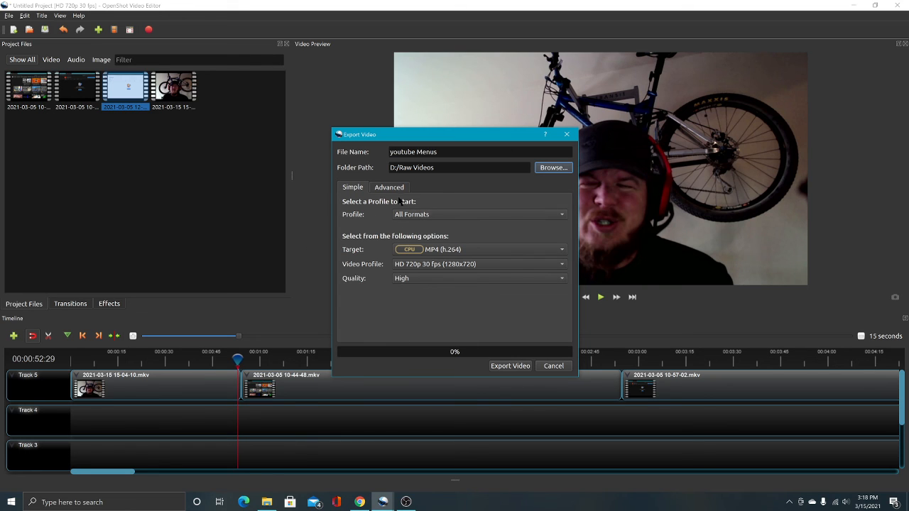
# Set the export's video profile to HD 1080p 60 fps (1920x1080) and start exporting the video.
pyautogui.click(482, 264)
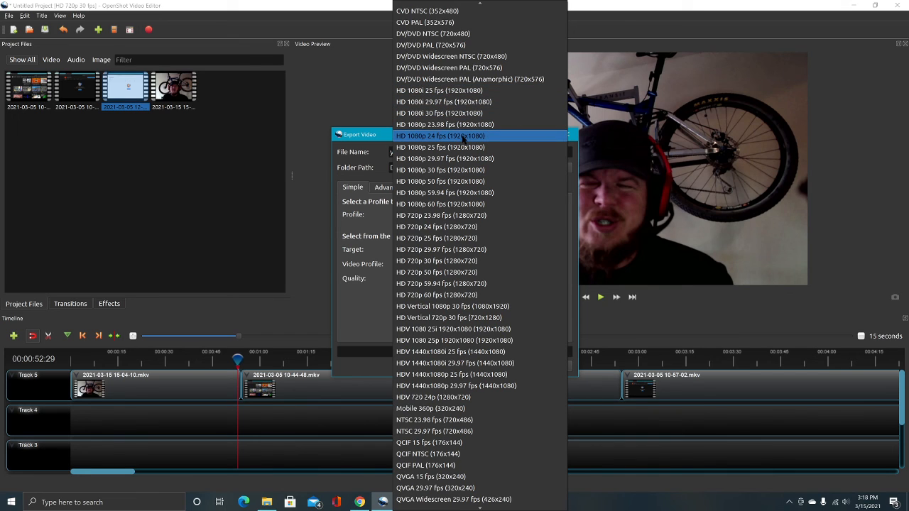
pyautogui.click(441, 205)
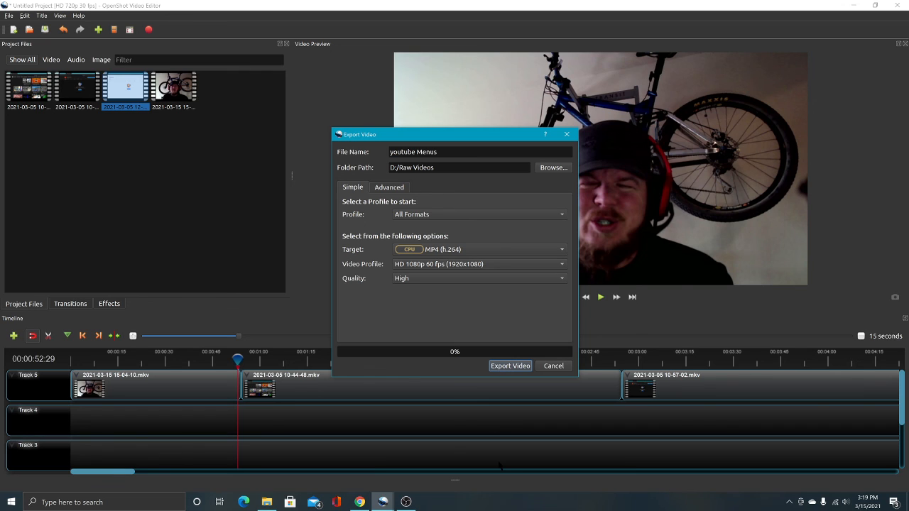
pyautogui.click(507, 366)
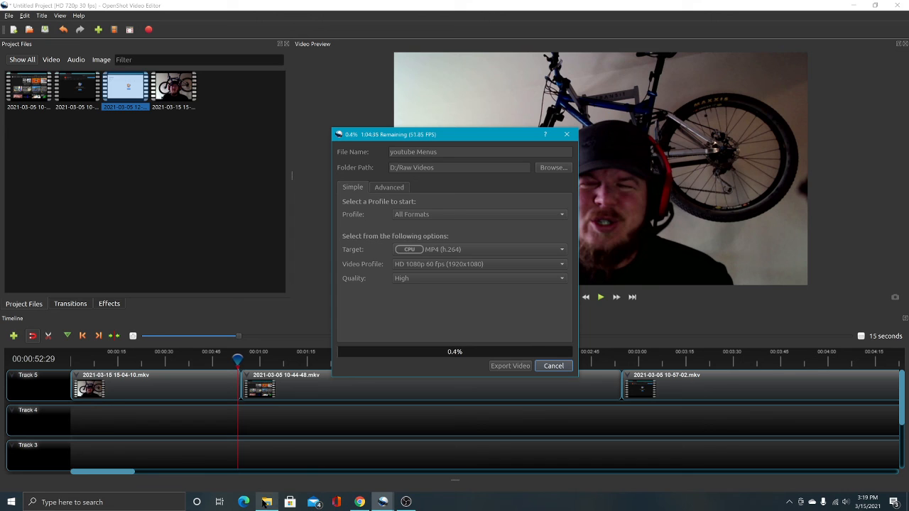
pyautogui.moveTo(268, 506)
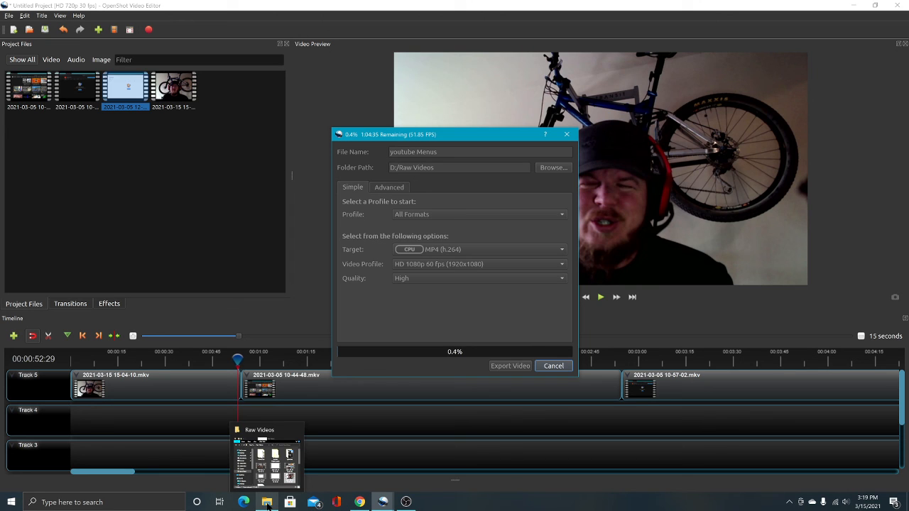